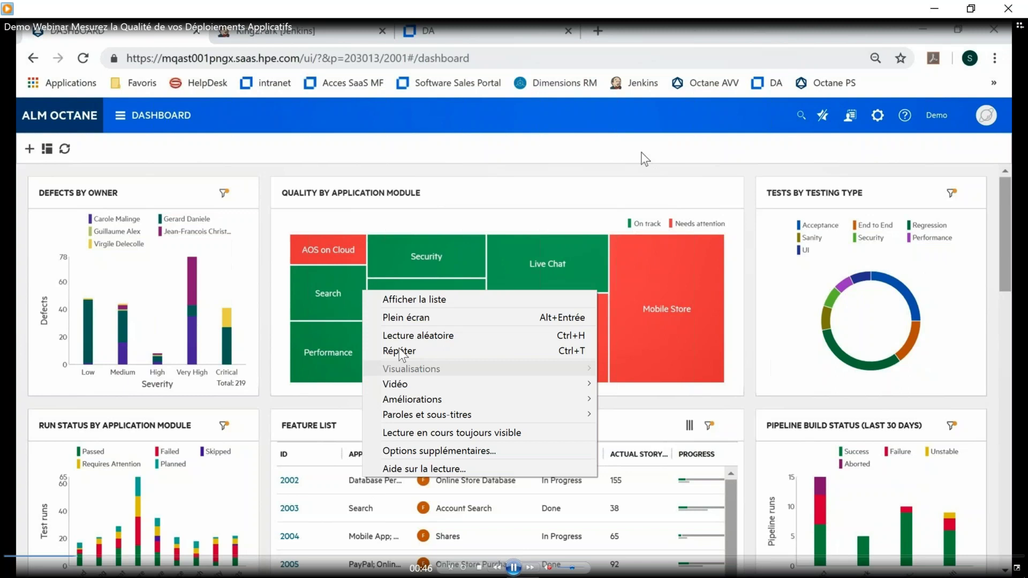
pyautogui.click(399, 319)
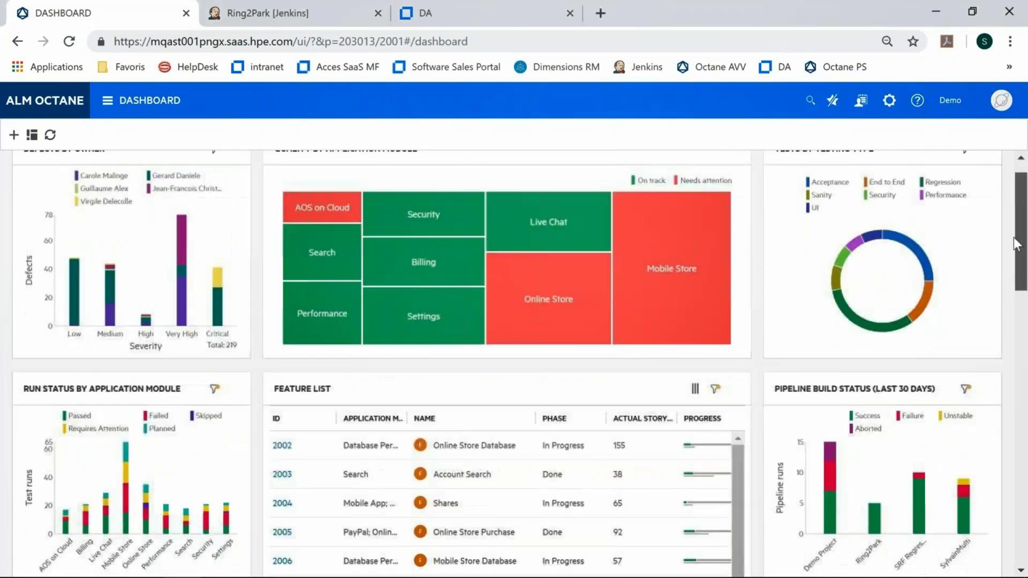
# - Look over the dashboard widgets, go to the Pipelines overview and select the Ring2Park pipeline
pyautogui.moveTo(1017, 244); pyautogui.dragTo(1016, 277)
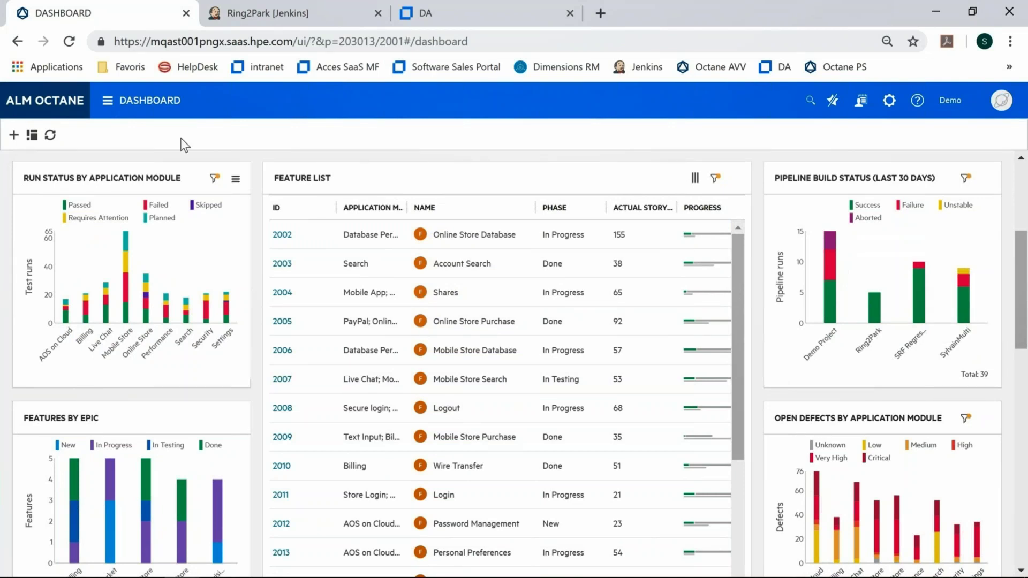
pyautogui.click(113, 98)
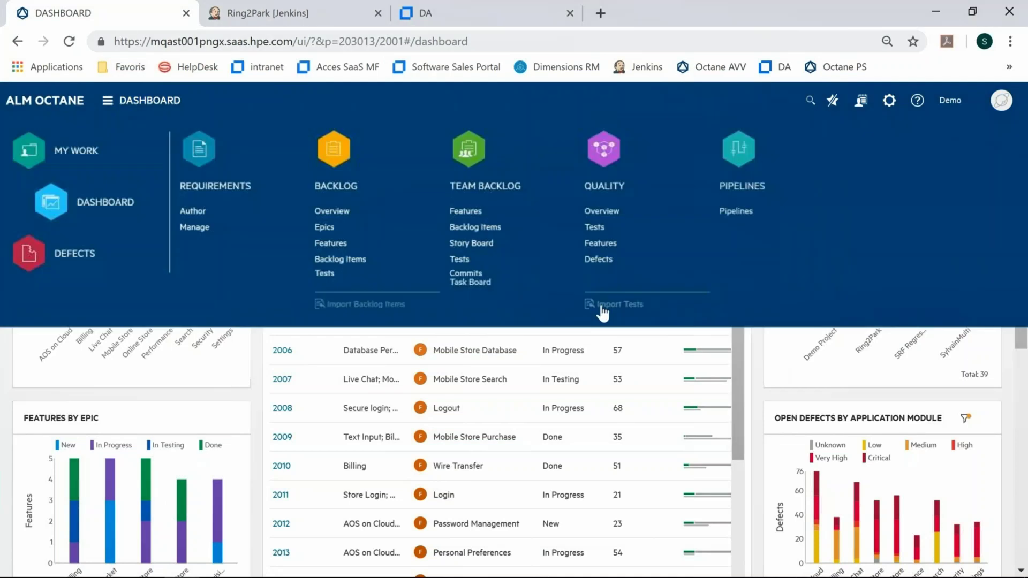
pyautogui.click(741, 153)
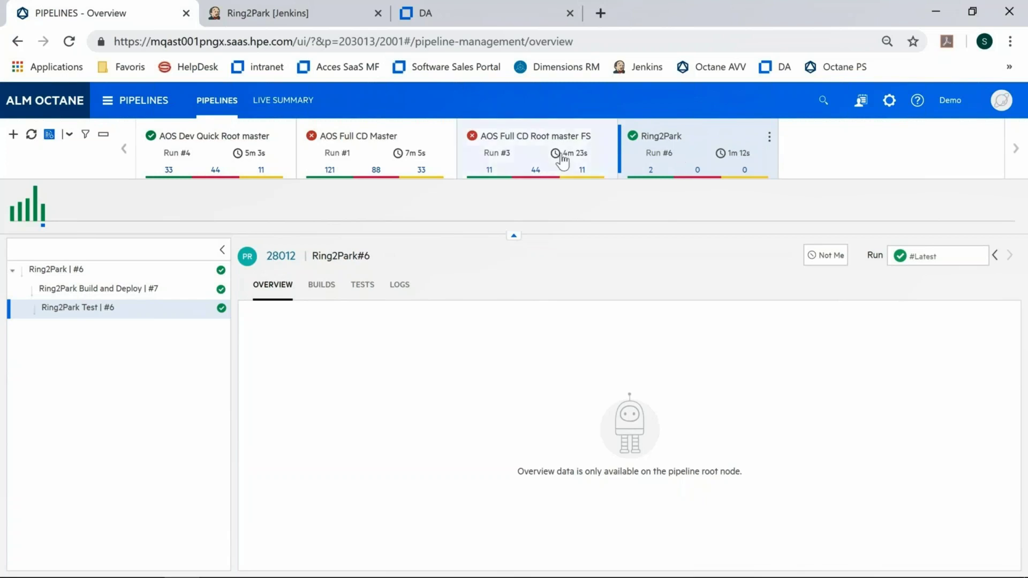
pyautogui.doubleClick(519, 139)
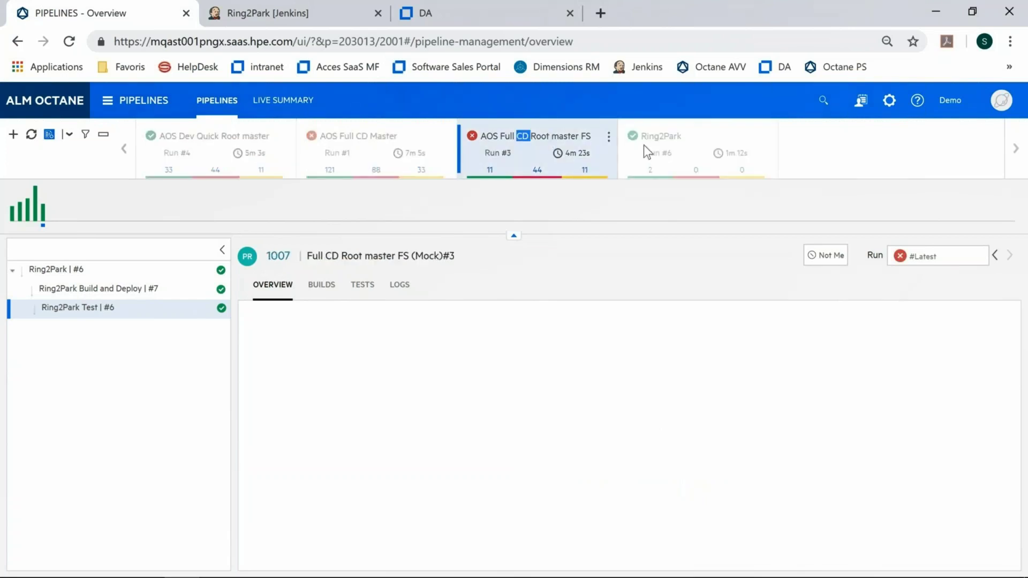
pyautogui.click(685, 143)
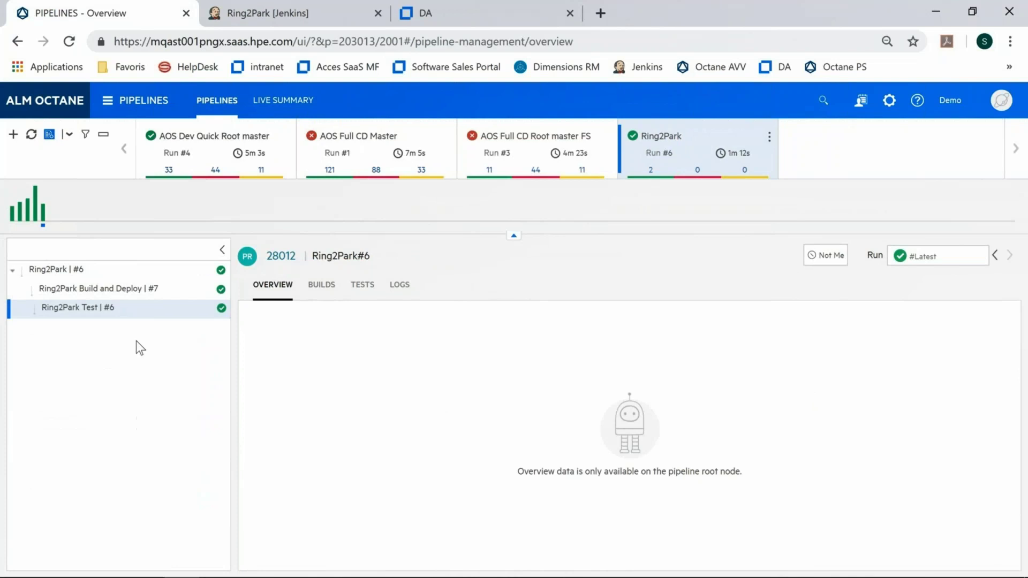
# - Examine the log of the Ring2Park Build and Deploy job, including its version creation entries
pyautogui.click(118, 293)
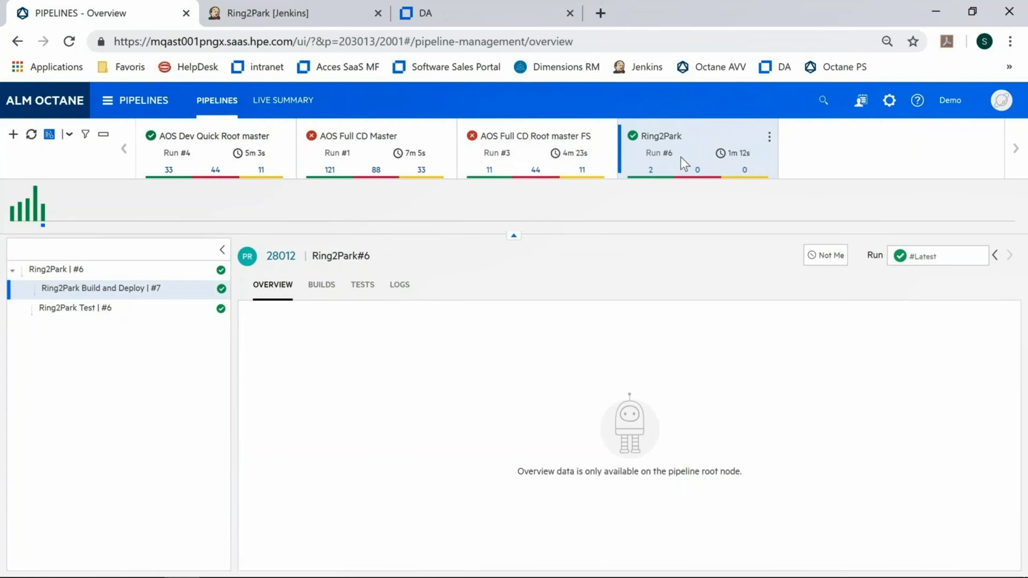
pyautogui.click(396, 290)
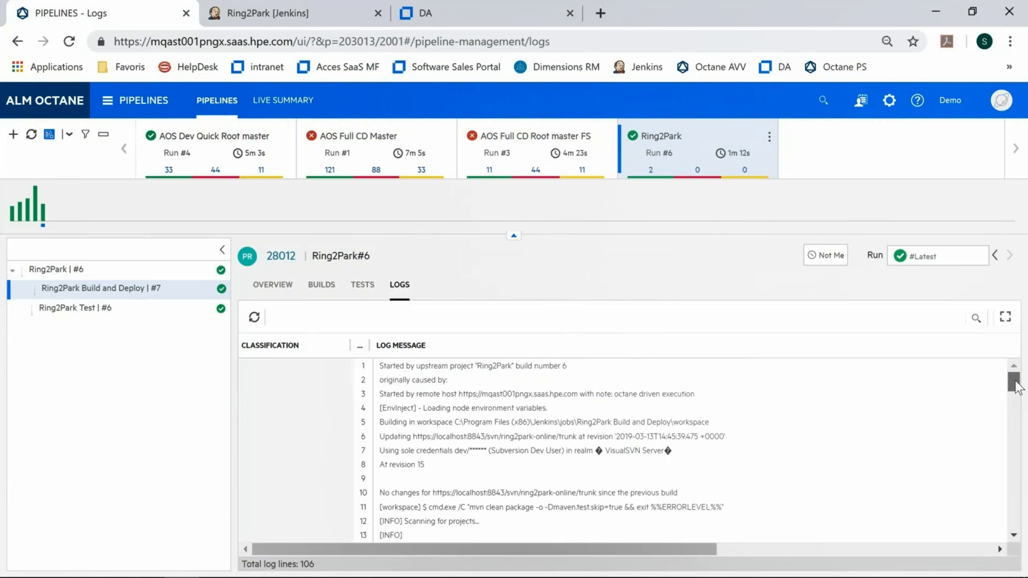
pyautogui.moveTo(1014, 383); pyautogui.dragTo(1014, 512)
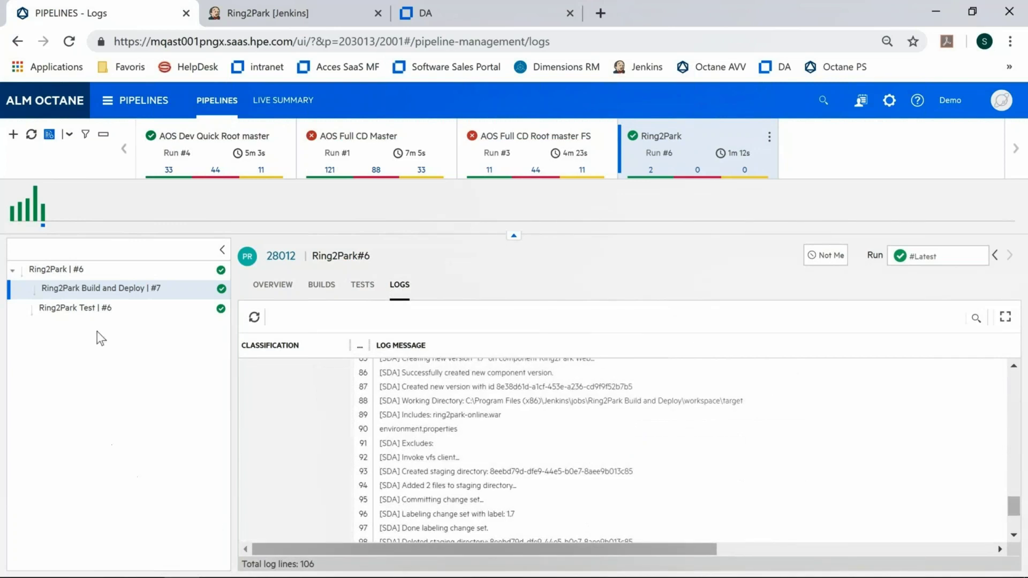
# - Examine the automated test runs and their past status for the Ring2Park Test job
pyautogui.click(90, 314)
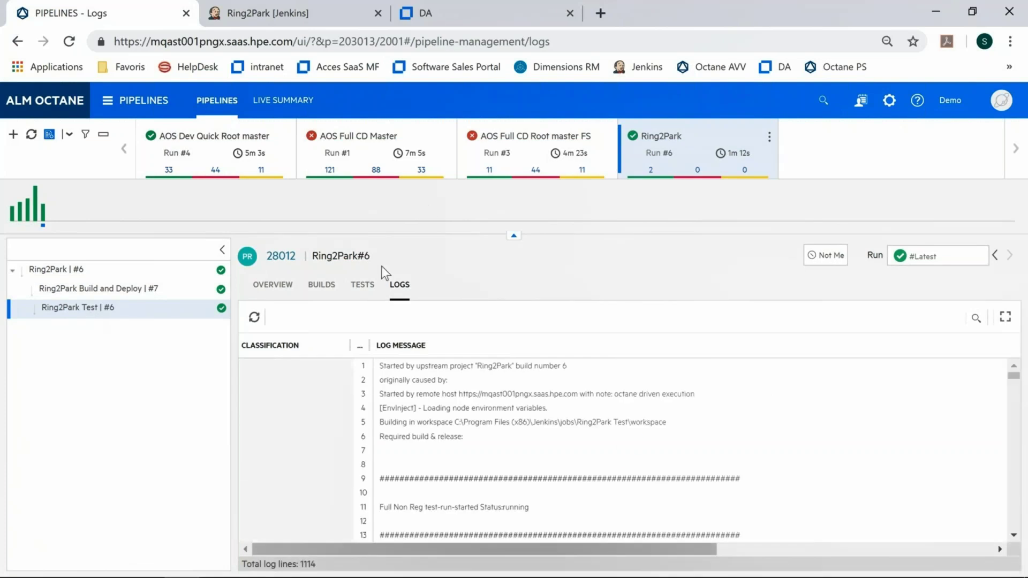
pyautogui.click(363, 285)
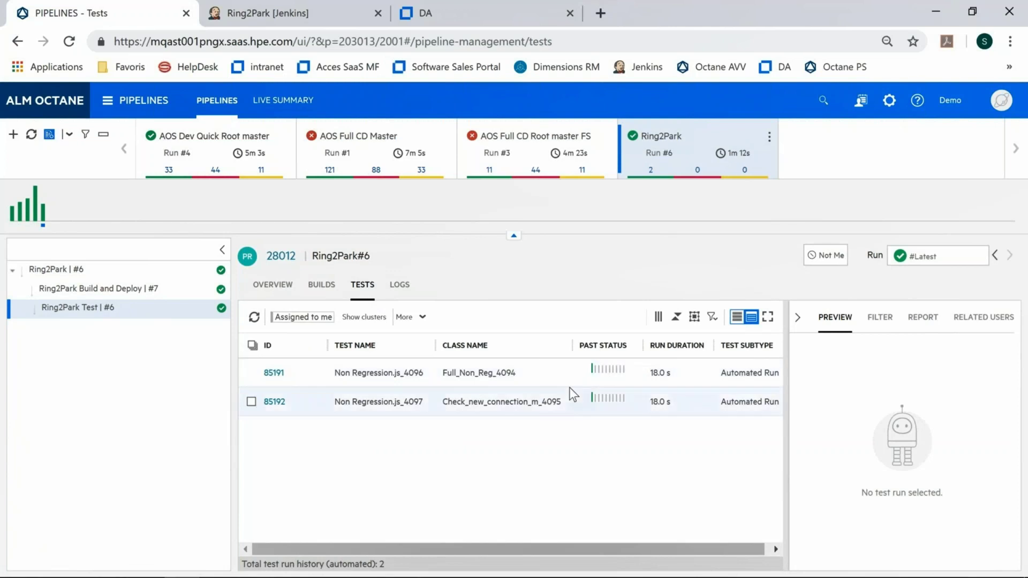
pyautogui.moveTo(590, 368)
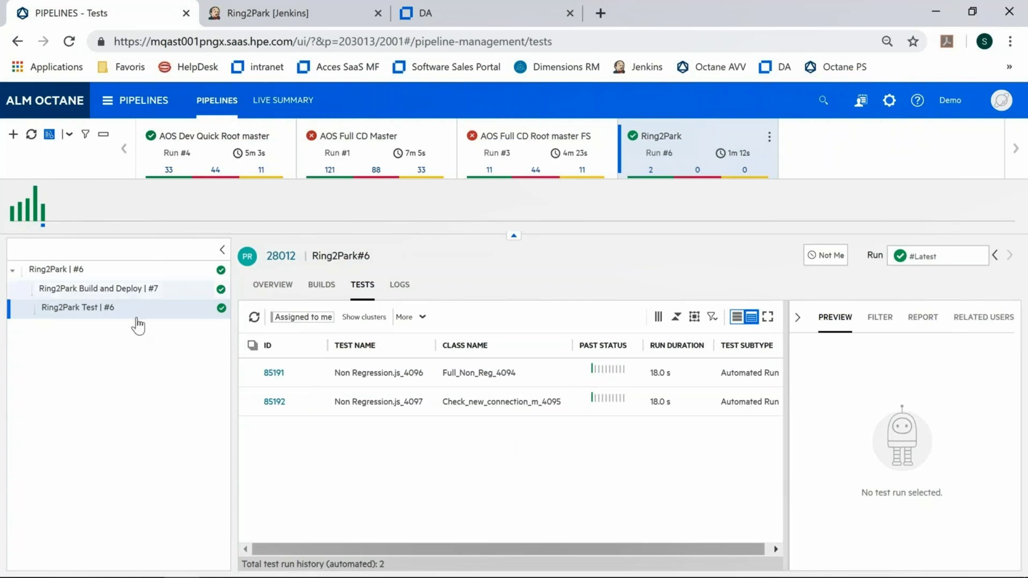
# - Switch to Jenkins to view the Ring2Park projects, and to Deployment Automation to review the application's processes and environments
pyautogui.click(329, 14)
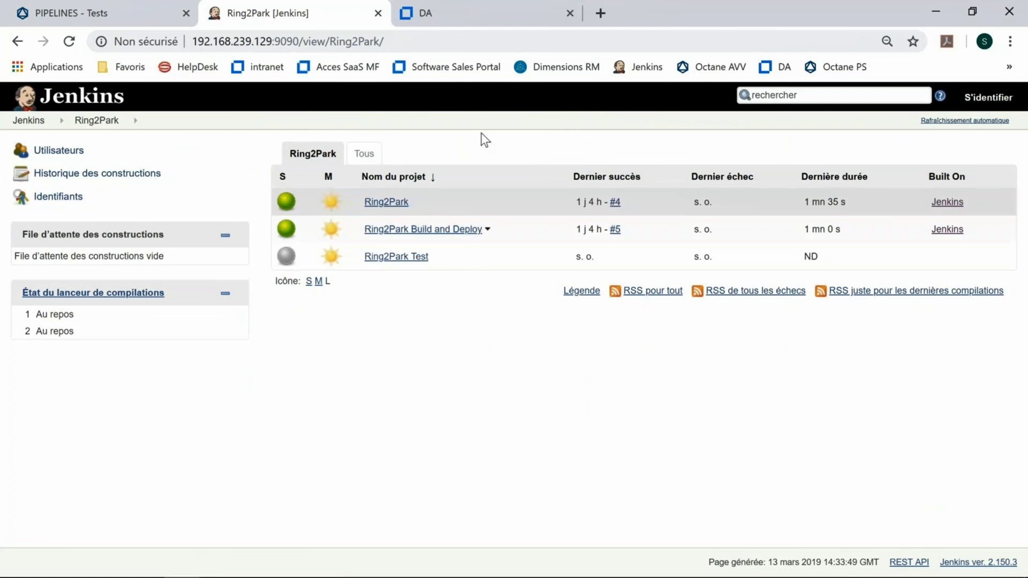
pyautogui.click(477, 8)
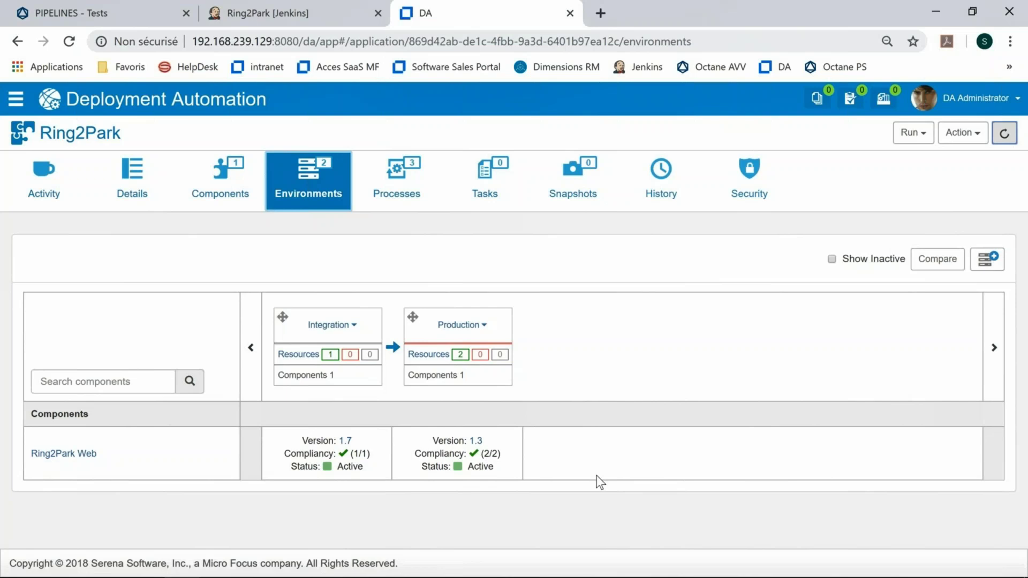
pyautogui.click(408, 196)
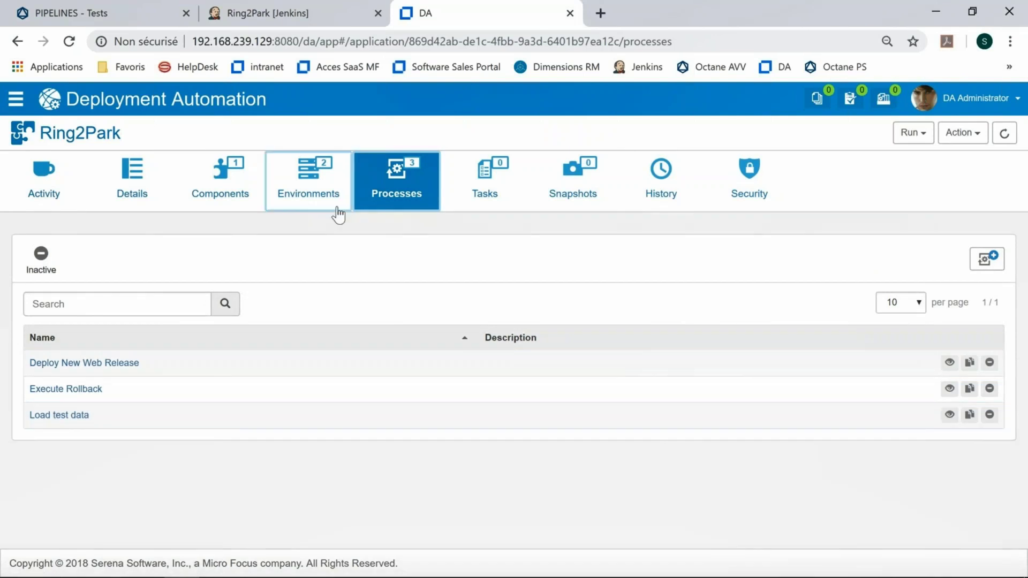
pyautogui.click(315, 192)
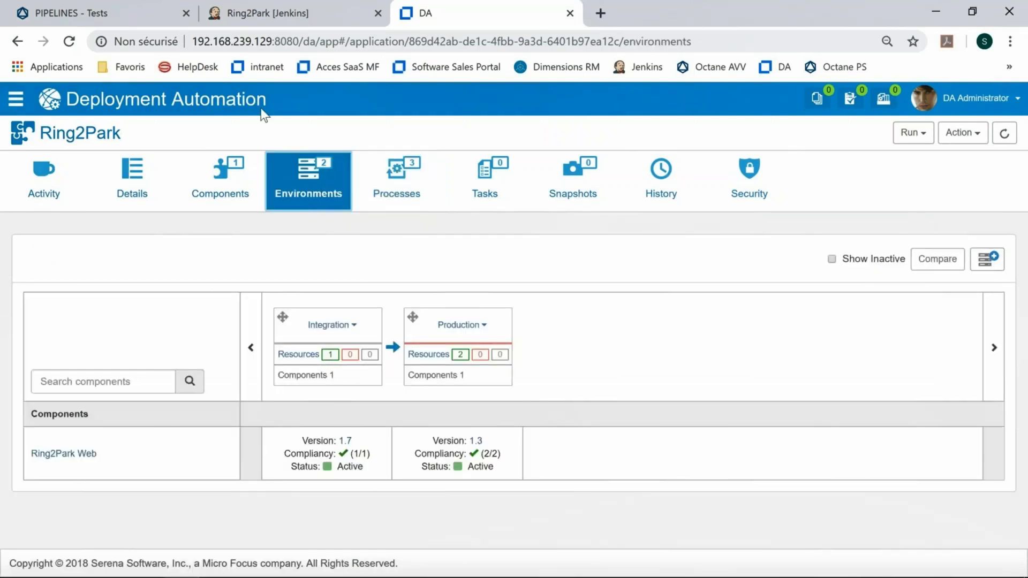
# - Switch back to ALM Octane and run the Ring2Park pipeline
pyautogui.click(128, 8)
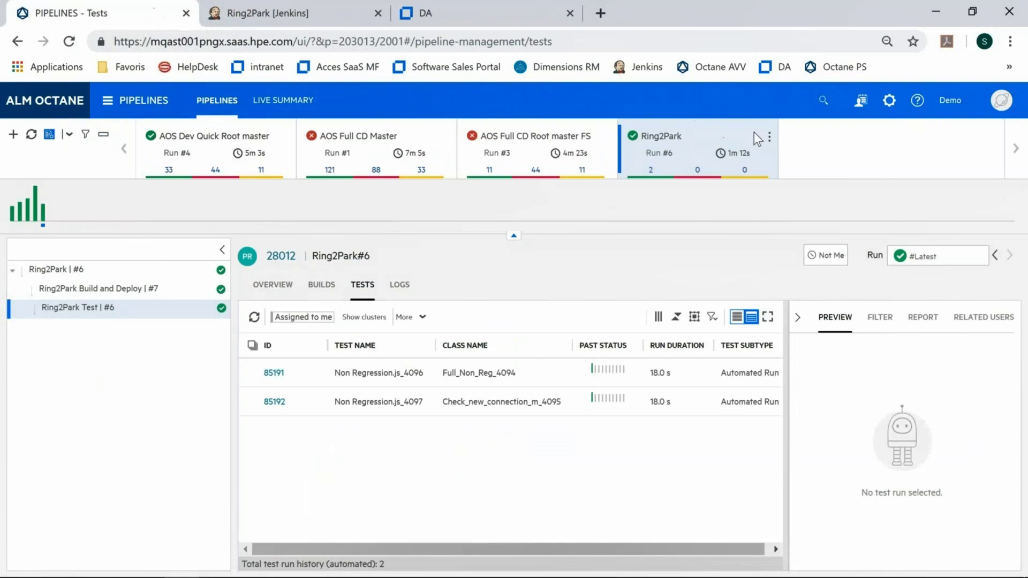
pyautogui.click(769, 137)
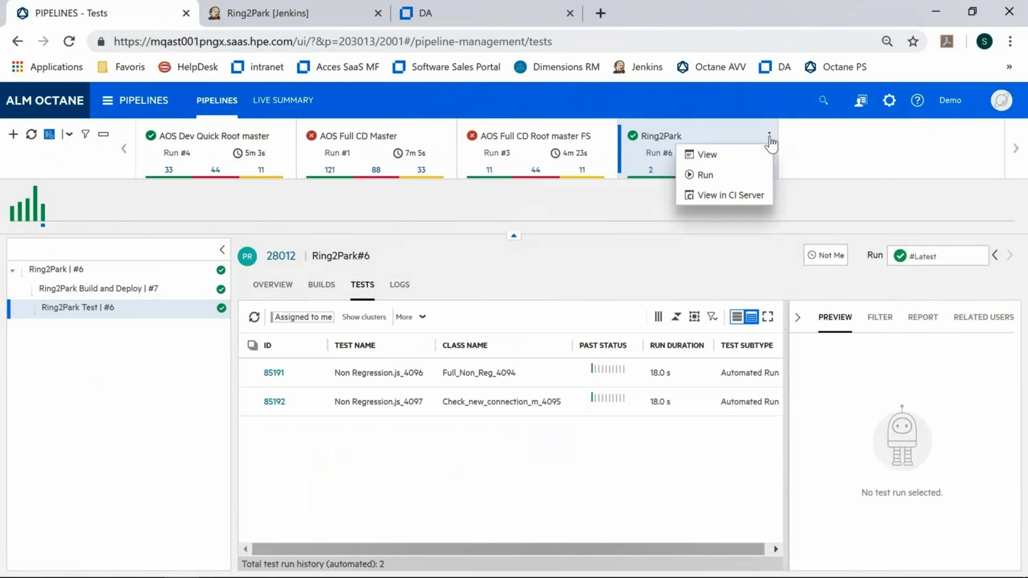
pyautogui.click(736, 174)
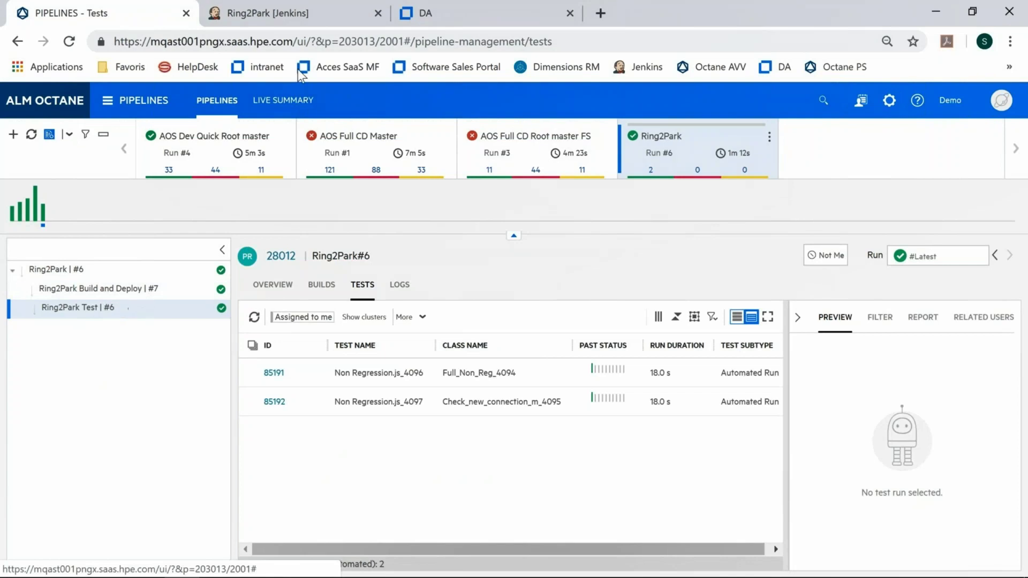
# - Check the running Ring2Park builds in Jenkins, and switch to Deployment Automation to refresh the application's environments
pyautogui.click(315, 11)
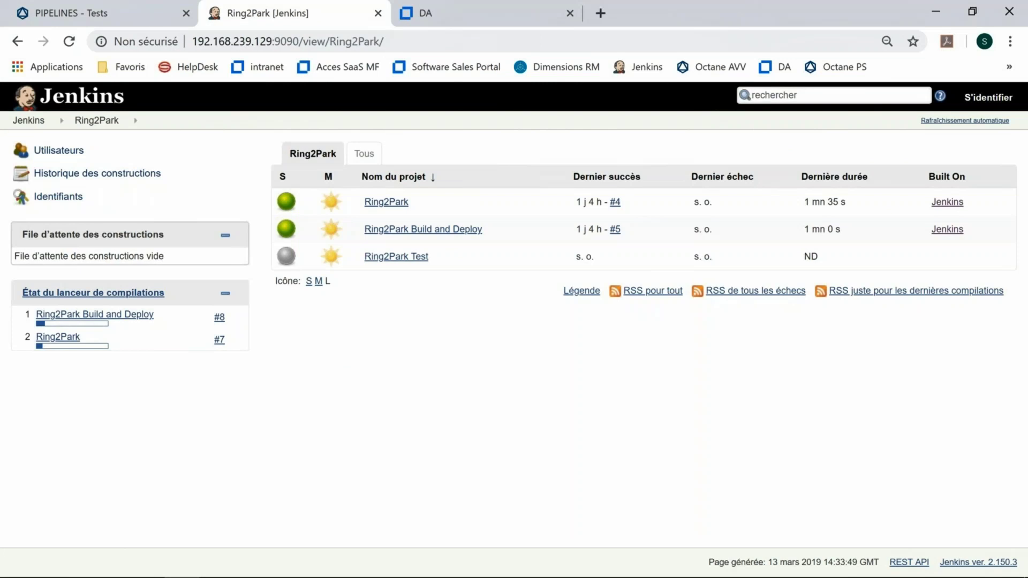
pyautogui.click(471, 7)
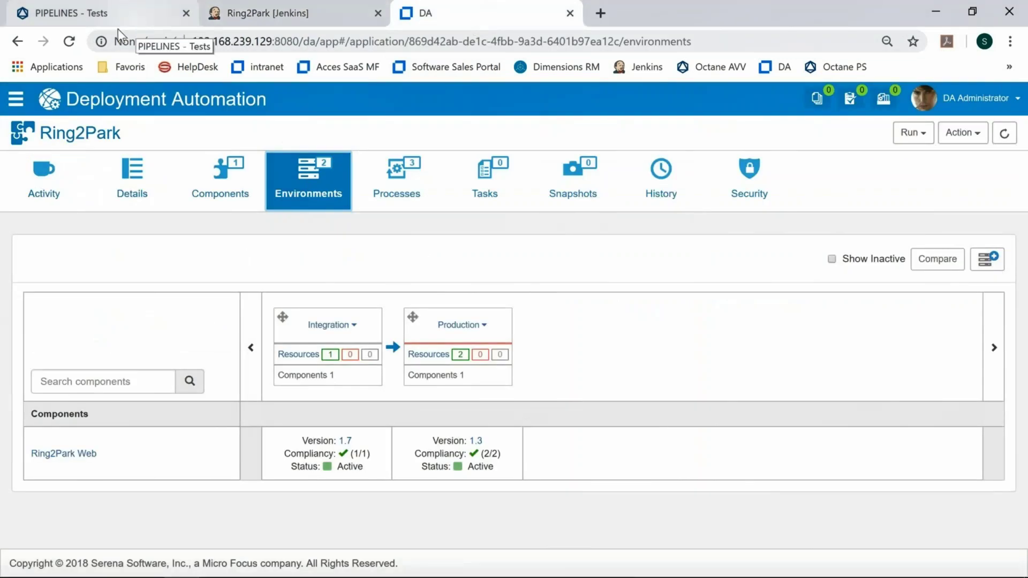
pyautogui.click(69, 41)
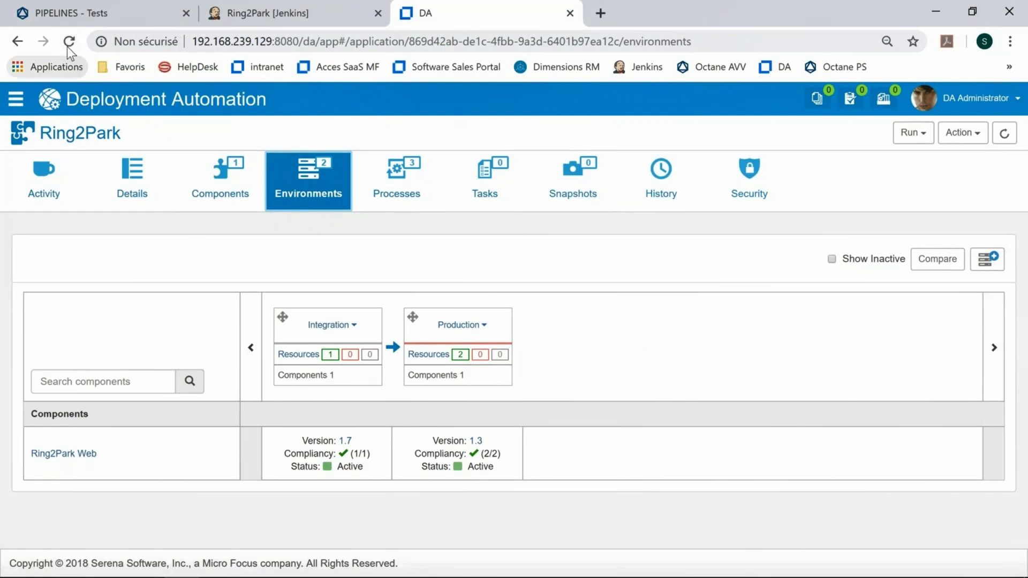
pyautogui.click(70, 41)
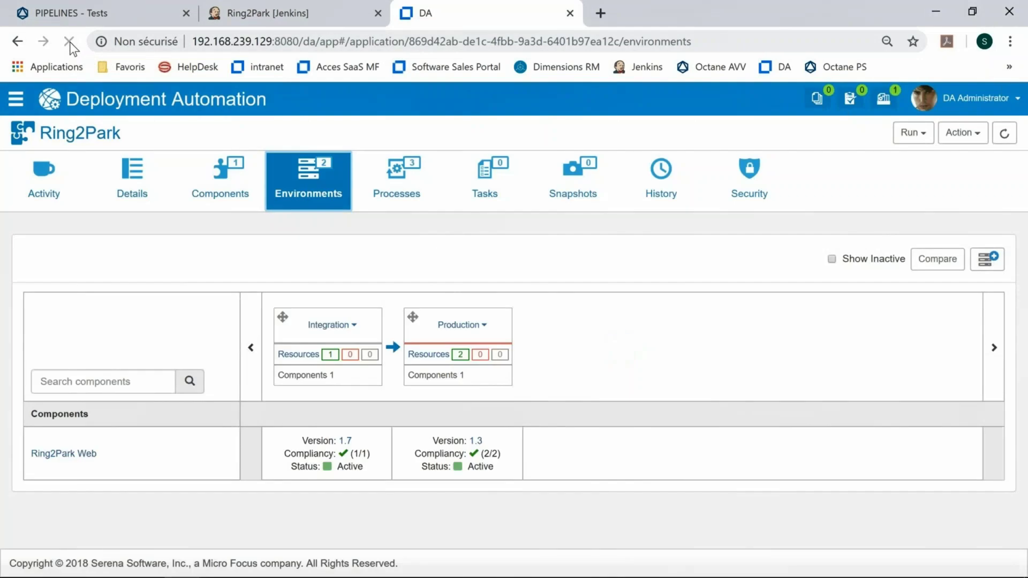
pyautogui.click(69, 42)
# - Open the running Ring2Park Deploy New Web Release request, expand its steps and view the execution log for version 1.8
pyautogui.click(885, 104)
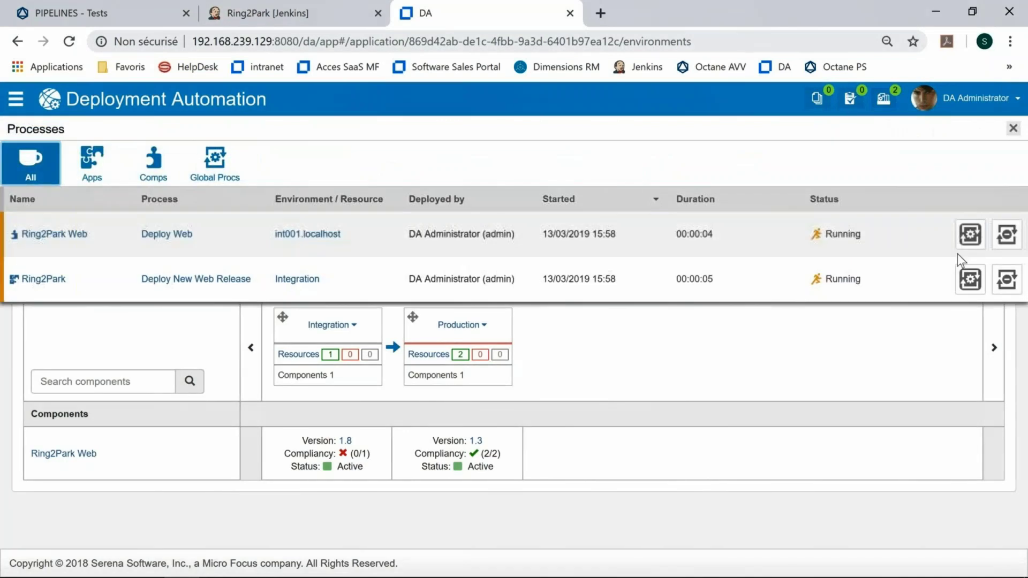
pyautogui.click(962, 279)
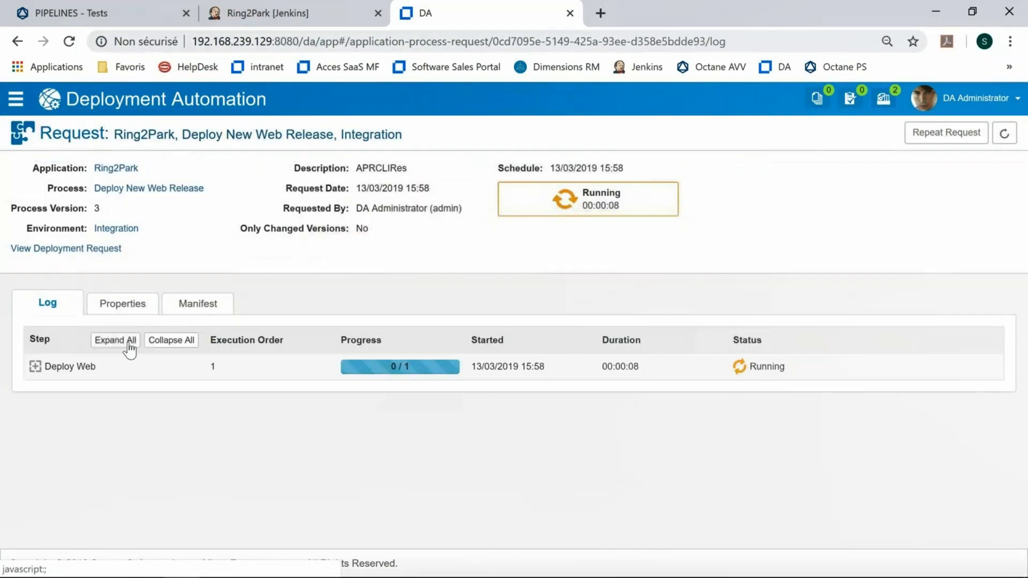
pyautogui.click(130, 346)
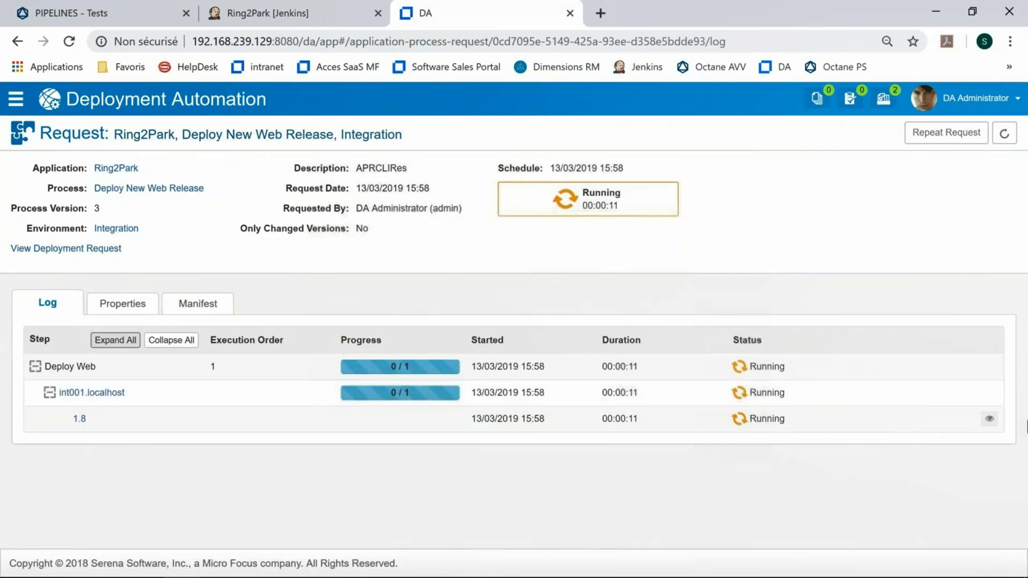
pyautogui.click(989, 418)
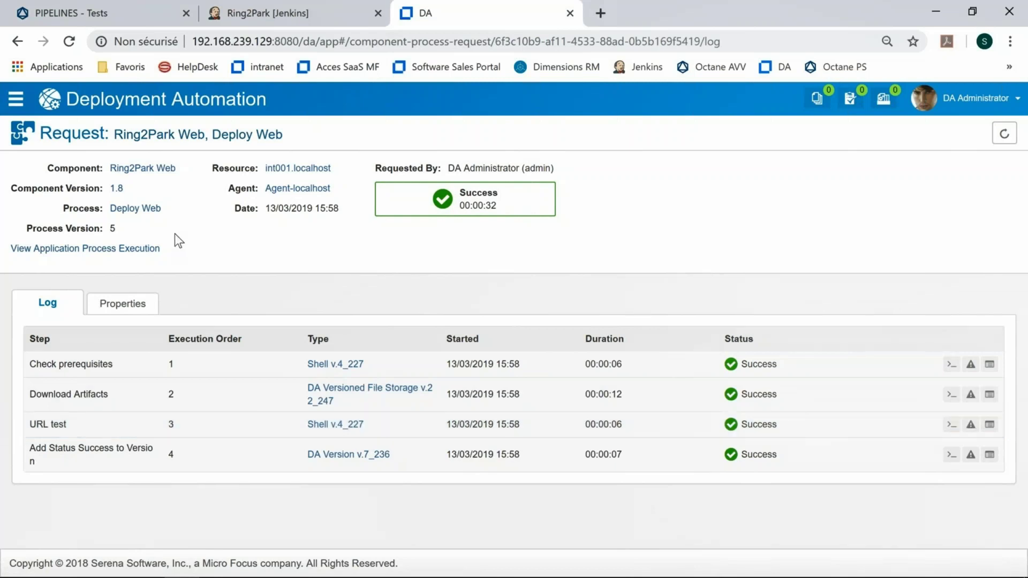
# - Return to the Ring2Park application's environments to check the Ring2Park Web version deployed in Integration
pyautogui.click(134, 249)
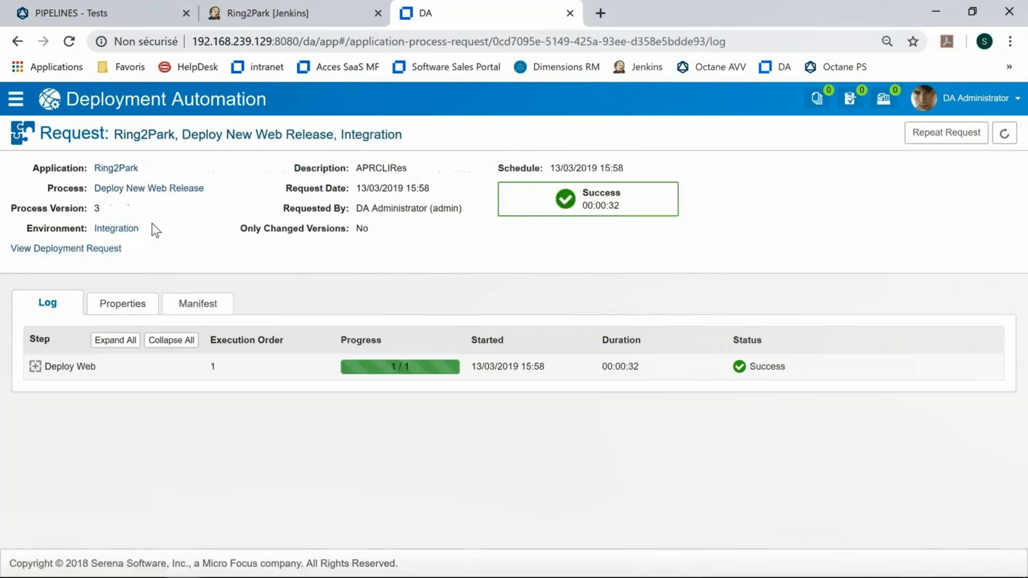
pyautogui.click(117, 170)
pyautogui.click(314, 186)
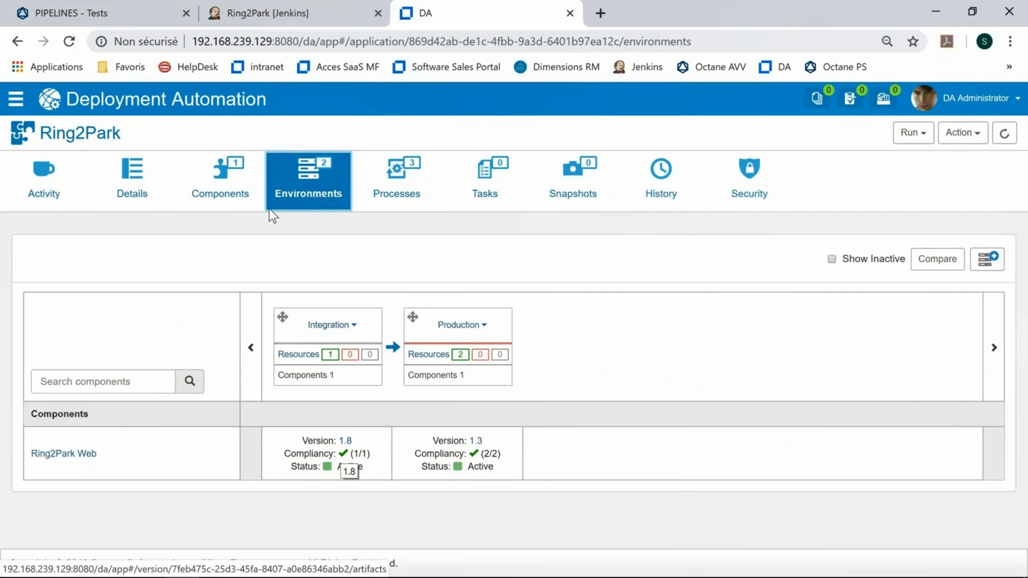
# - Switch to ALM Octane and check the Ring2Park Test results of the latest pipeline run
pyautogui.click(132, 10)
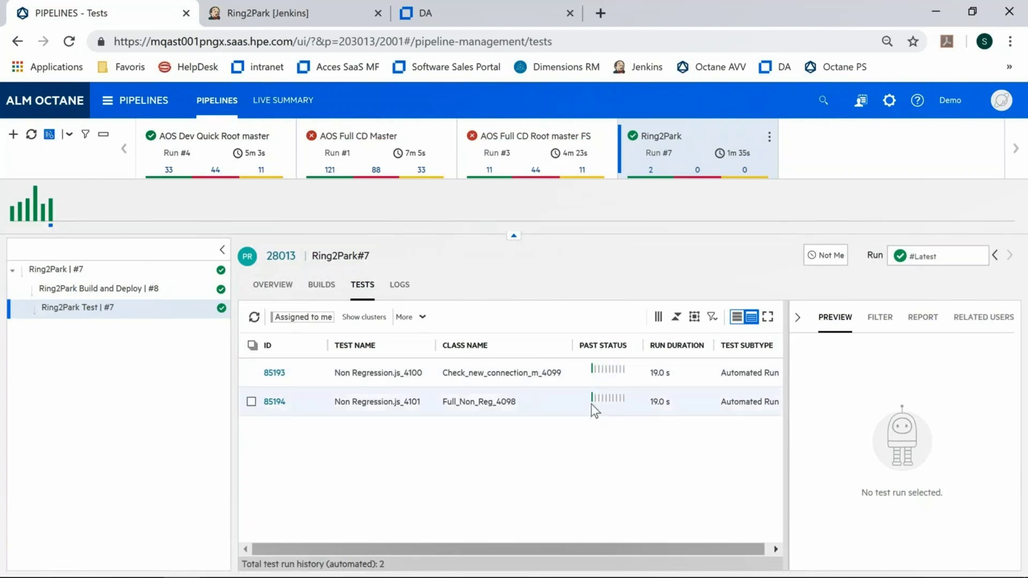
pyautogui.moveTo(593, 402)
# - Switch to Deployment Automation and submit the Deploy New Web Release process for Ring2Park's Production environment
pyautogui.click(502, 14)
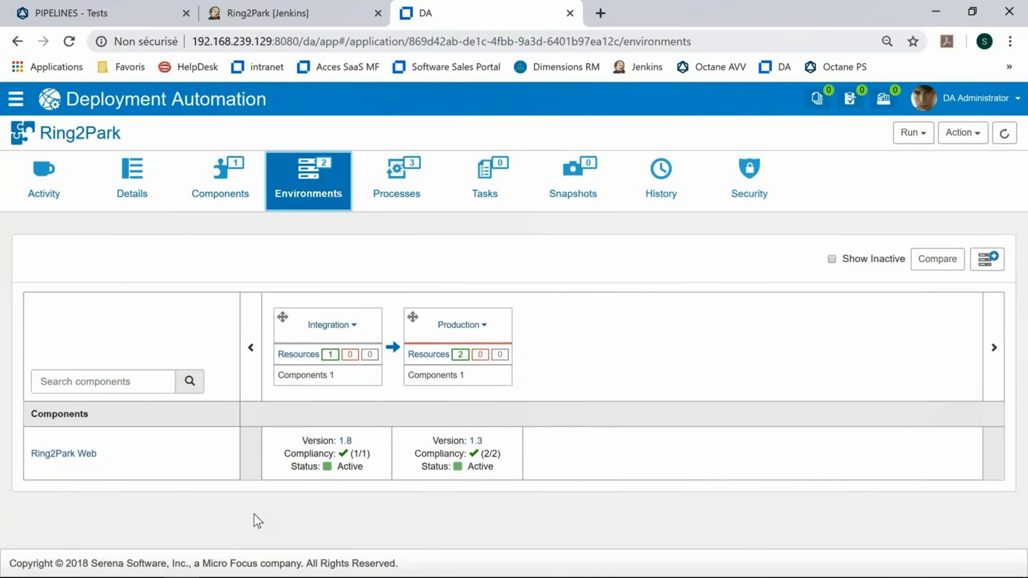
pyautogui.click(458, 324)
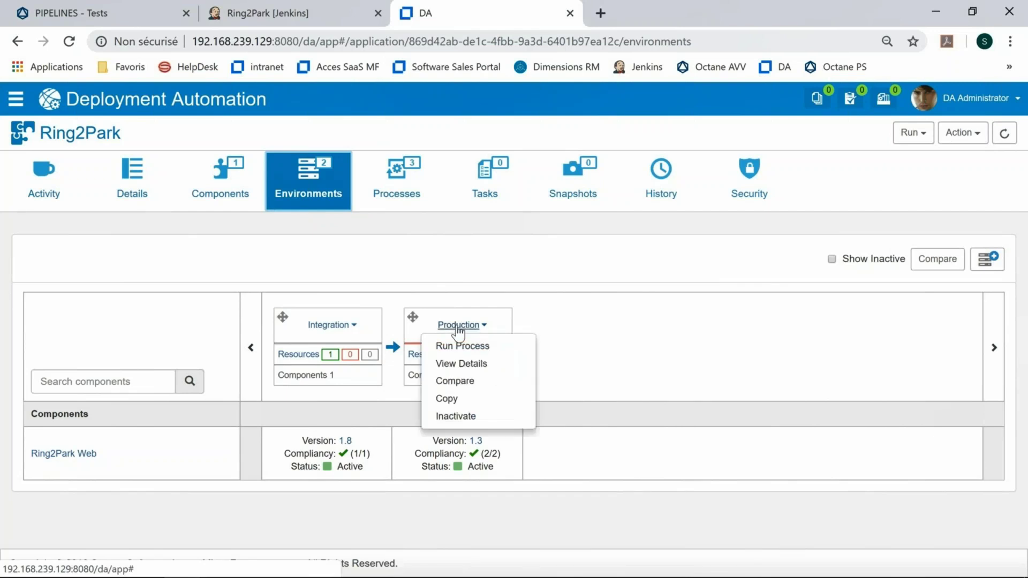
pyautogui.click(478, 349)
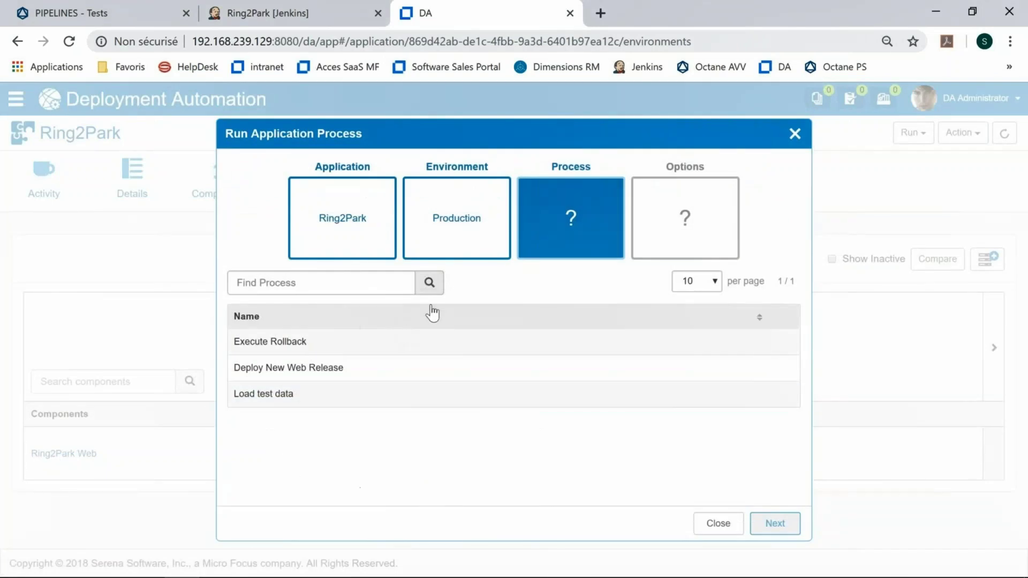
pyautogui.click(347, 367)
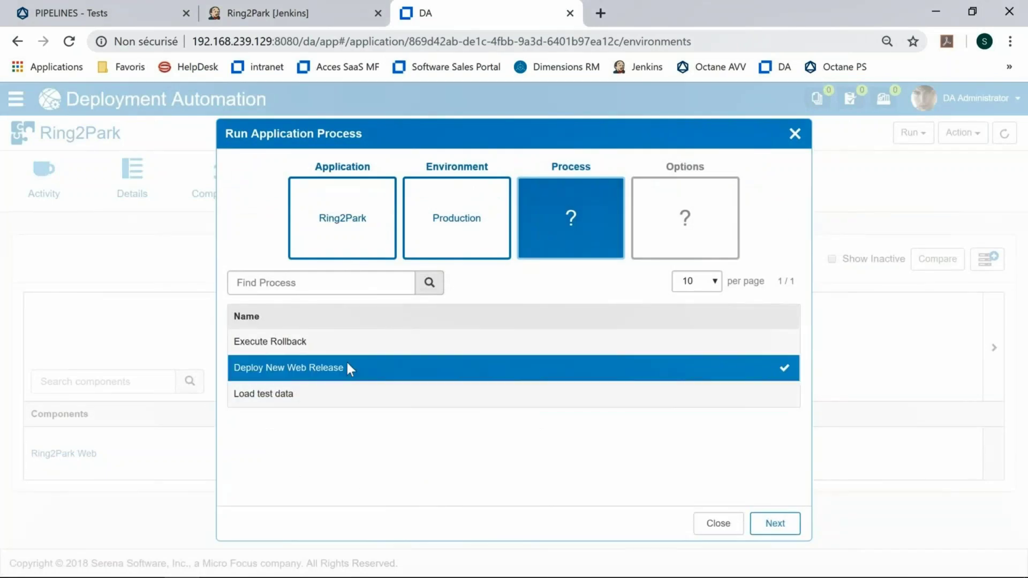
pyautogui.click(772, 525)
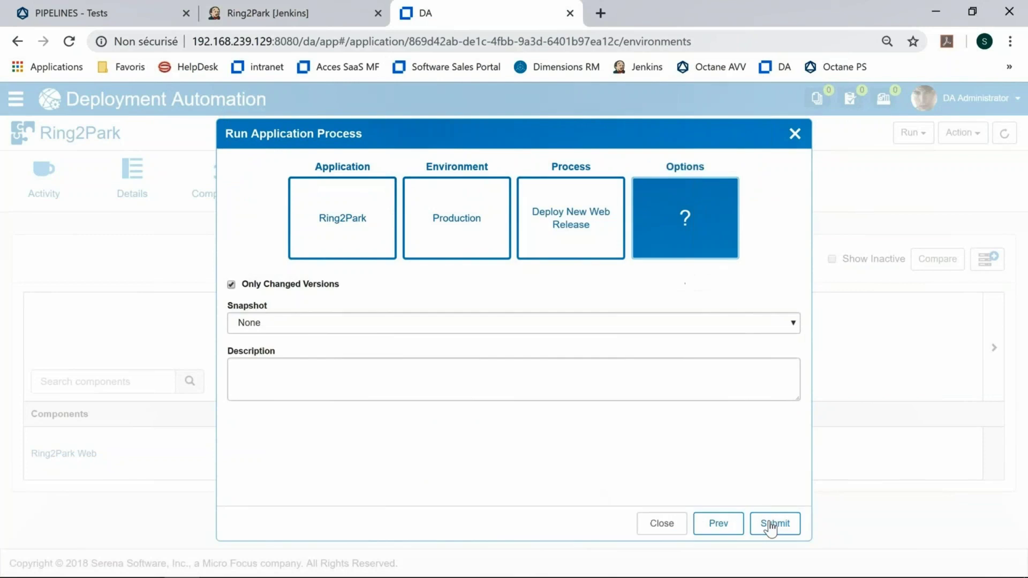
pyautogui.click(771, 525)
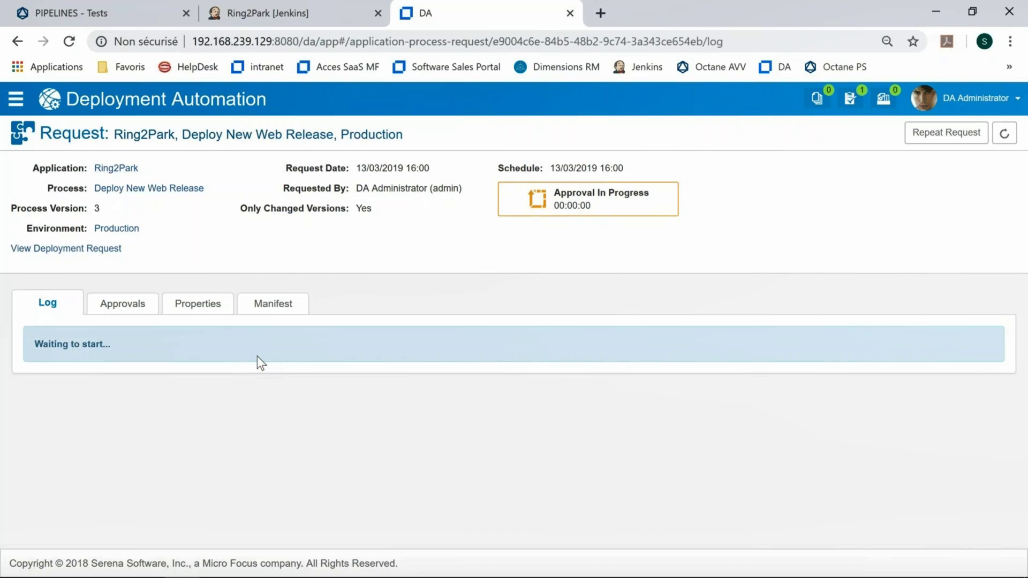
# - Approve the Production environment approval of the deployment request with the comment "ok"
pyautogui.click(139, 307)
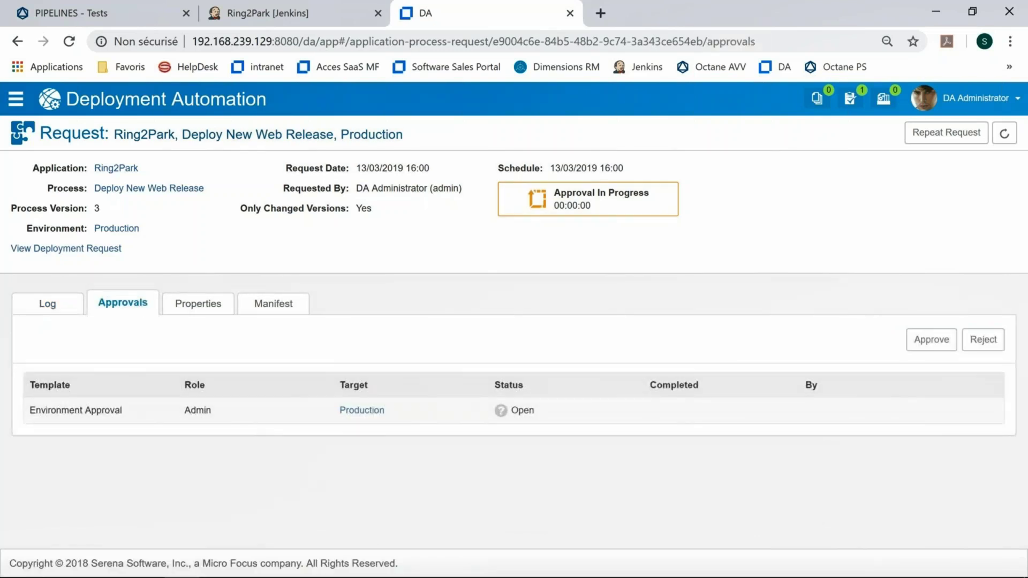
pyautogui.click(940, 345)
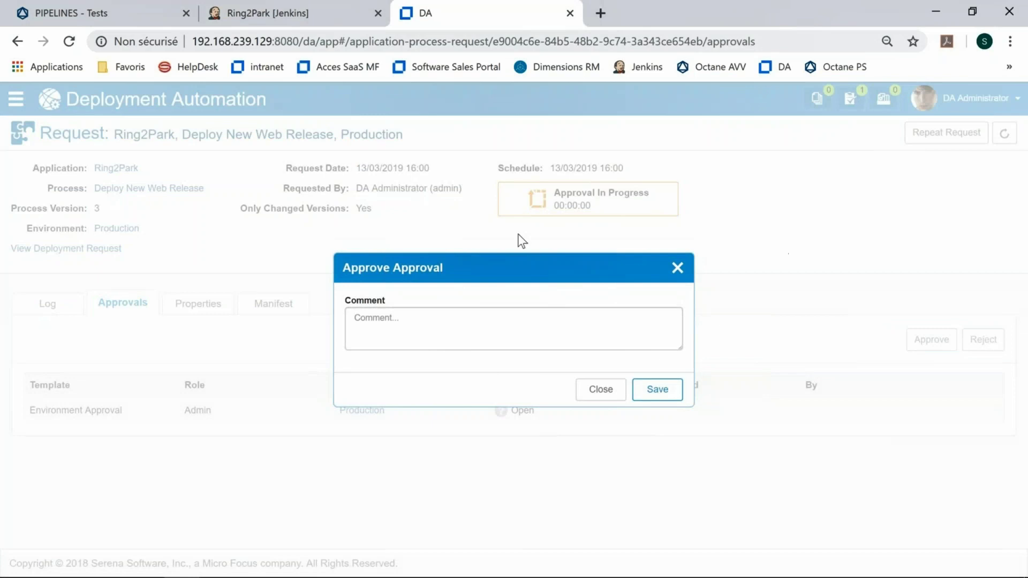
pyautogui.click(496, 327)
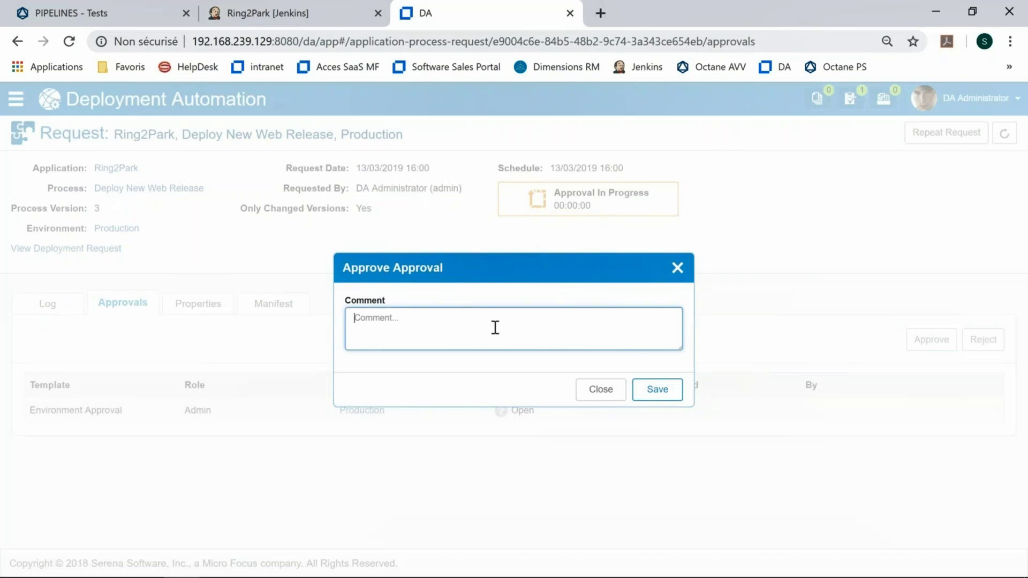
pyautogui.write('ok')
pyautogui.click(659, 392)
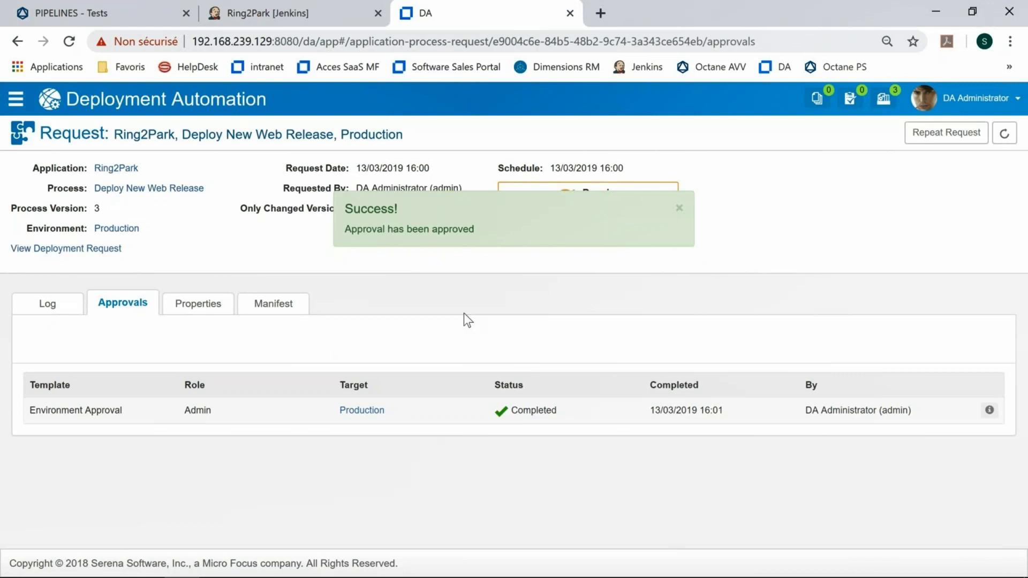
# - Expand all steps in the Production request's log and view the execution details of version 1.8 on prod003.localhost
pyautogui.click(64, 305)
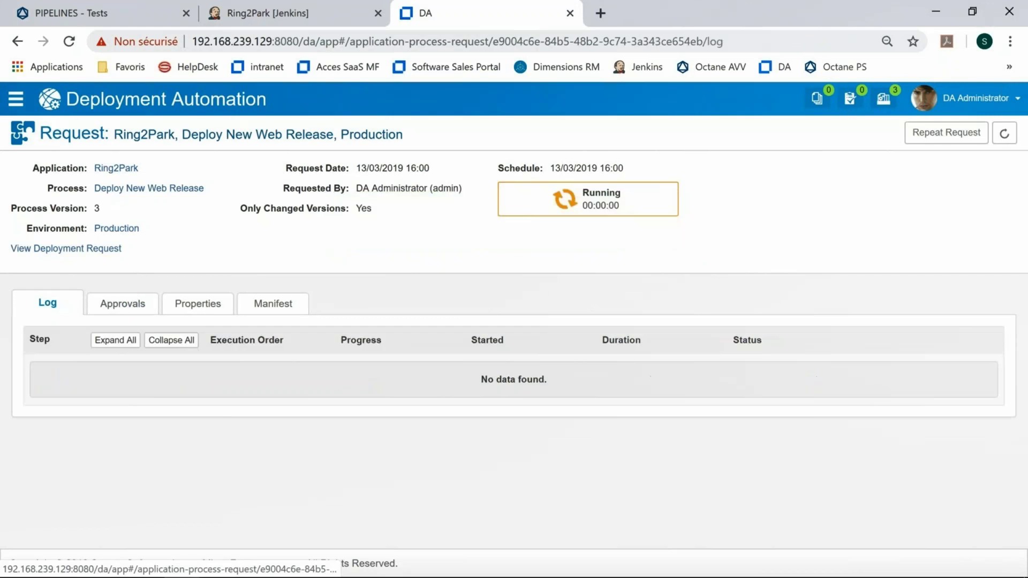
pyautogui.click(105, 343)
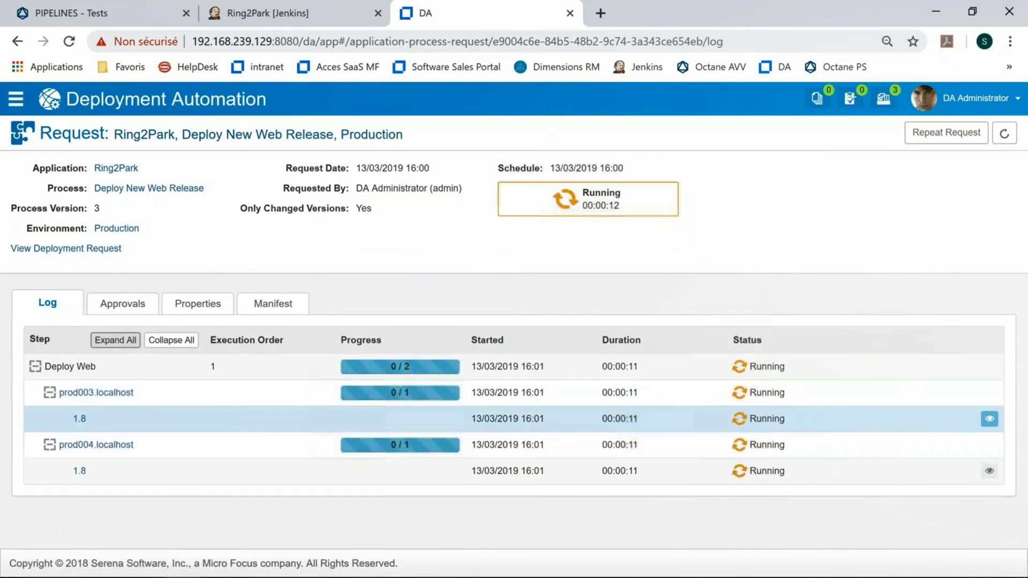
pyautogui.click(989, 419)
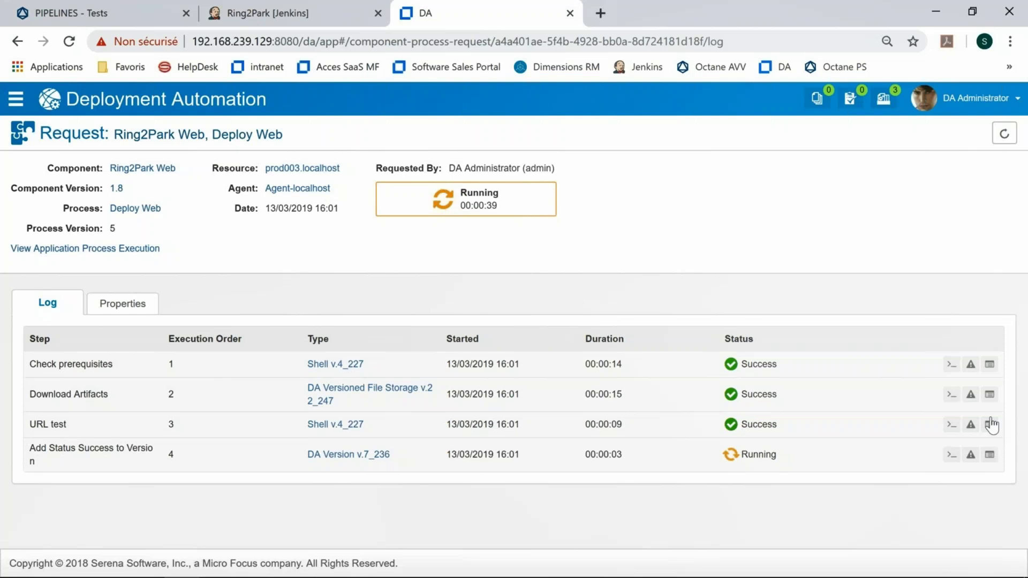
# - Return to the application process execution, expand its steps, and check the Ring2Park Web versions in the application's environments
pyautogui.click(147, 249)
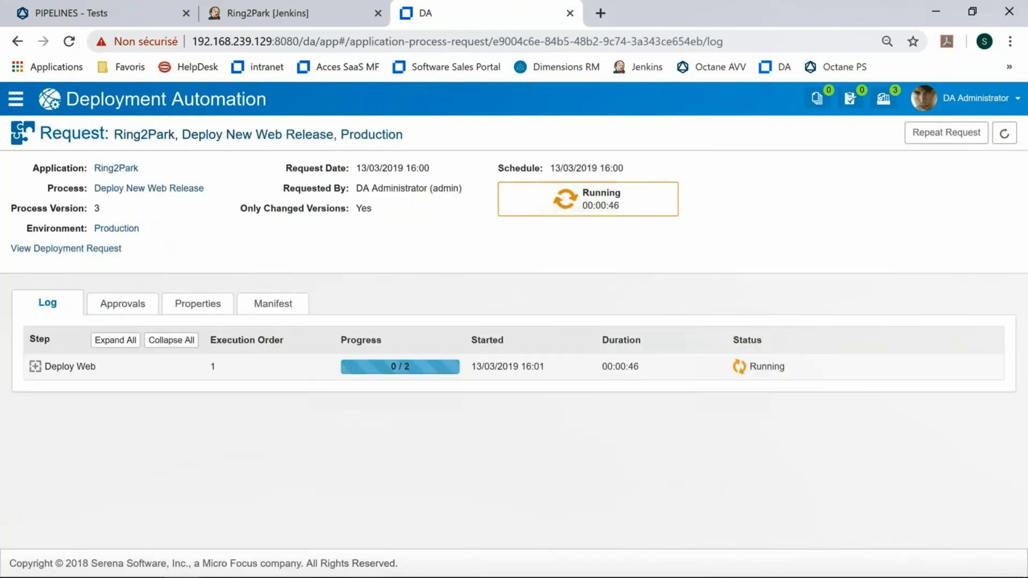
pyautogui.click(114, 342)
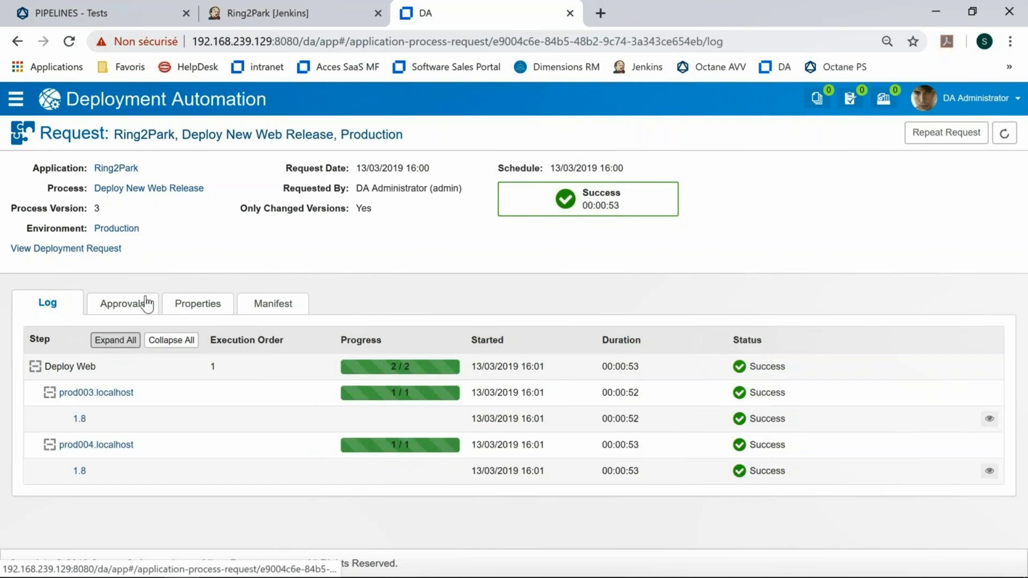
pyautogui.click(123, 170)
pyautogui.click(327, 190)
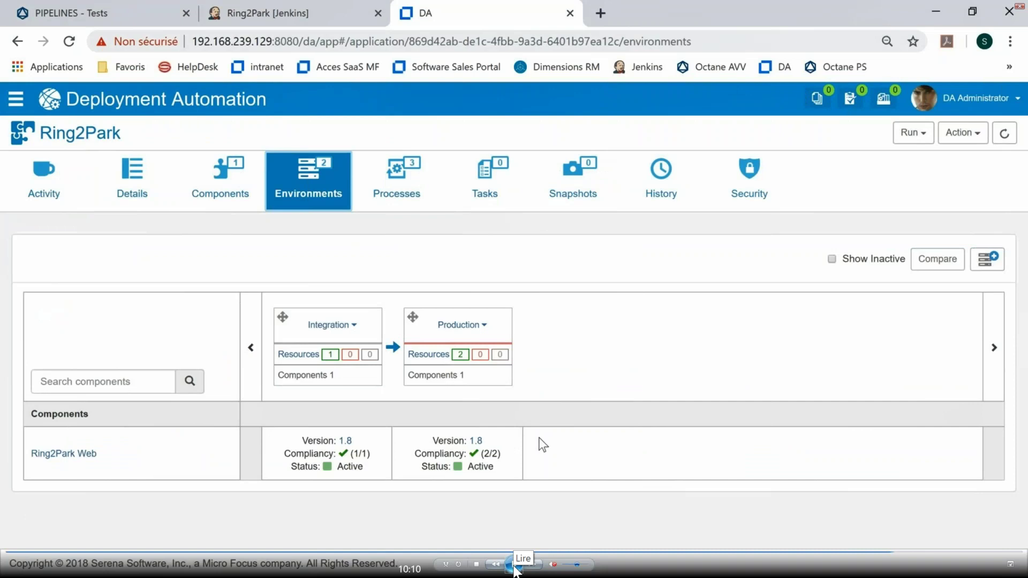
# - Switch to the PowerPoint slideshow and show the "Deployment Automation bénéfices" slide
pyautogui.hotkey('alt', 'Tab')
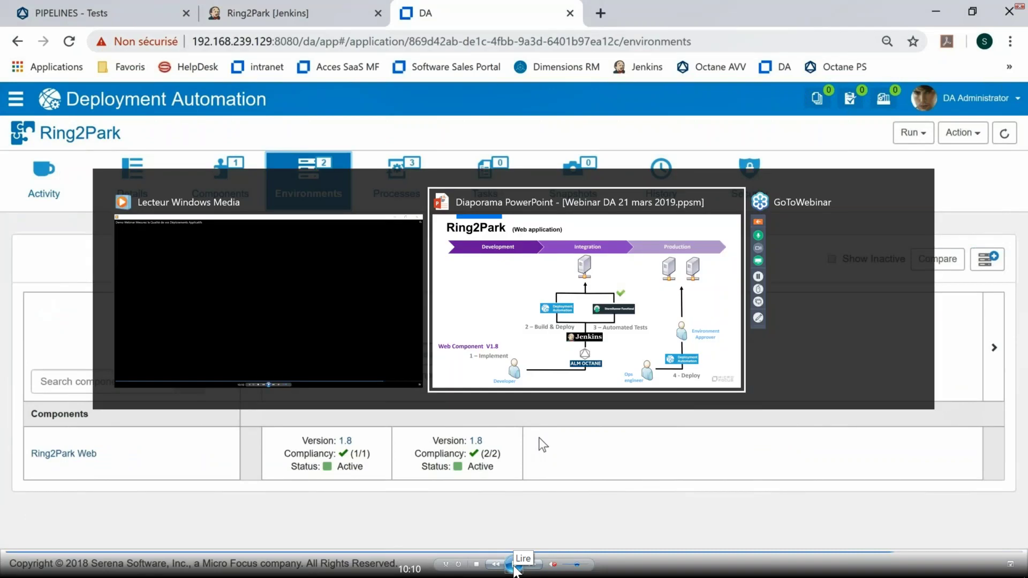
pyautogui.press('Right')
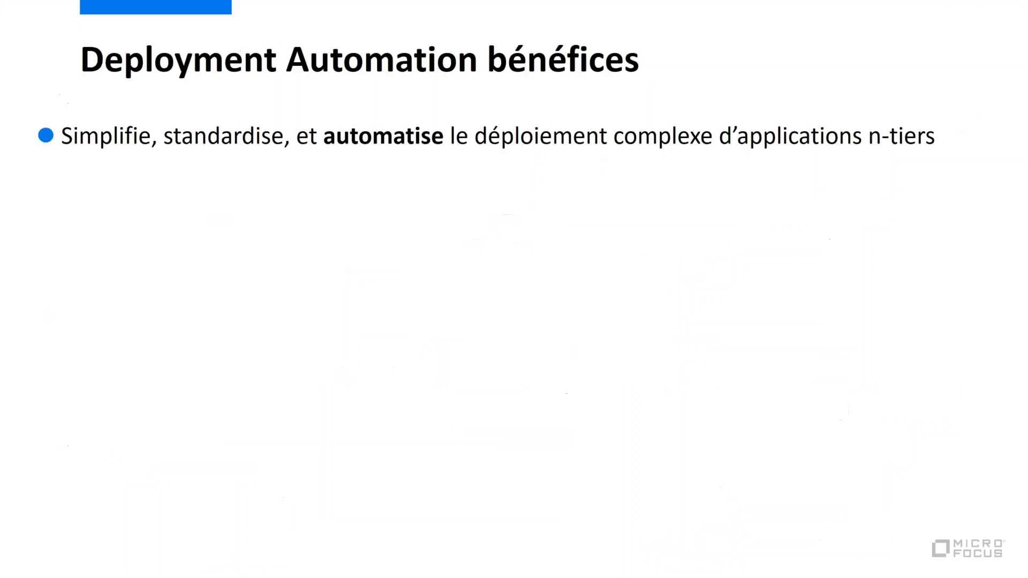